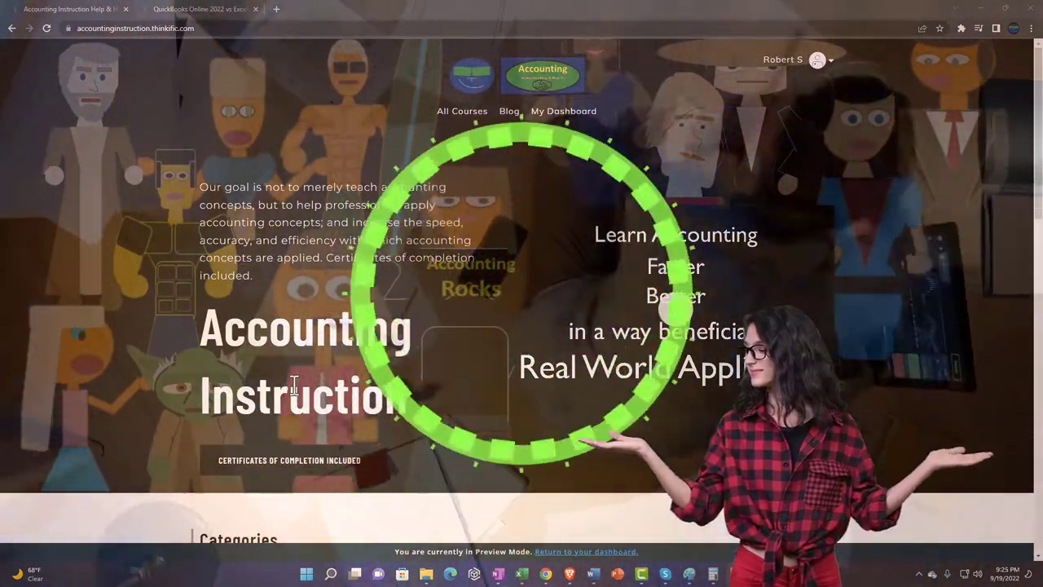
Browse the course categories on the Accounting Instruction site and the lesson sections of the QuickBooks Online 2022 course
scroll(144, 445, down, 2)
scroll(143, 445, down, 4)
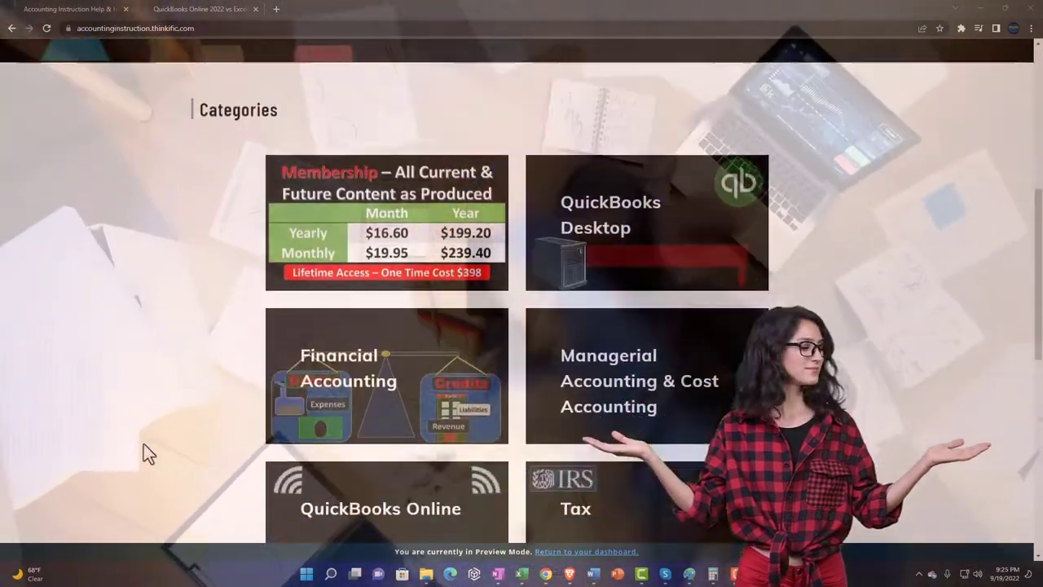
scroll(144, 445, down, 5)
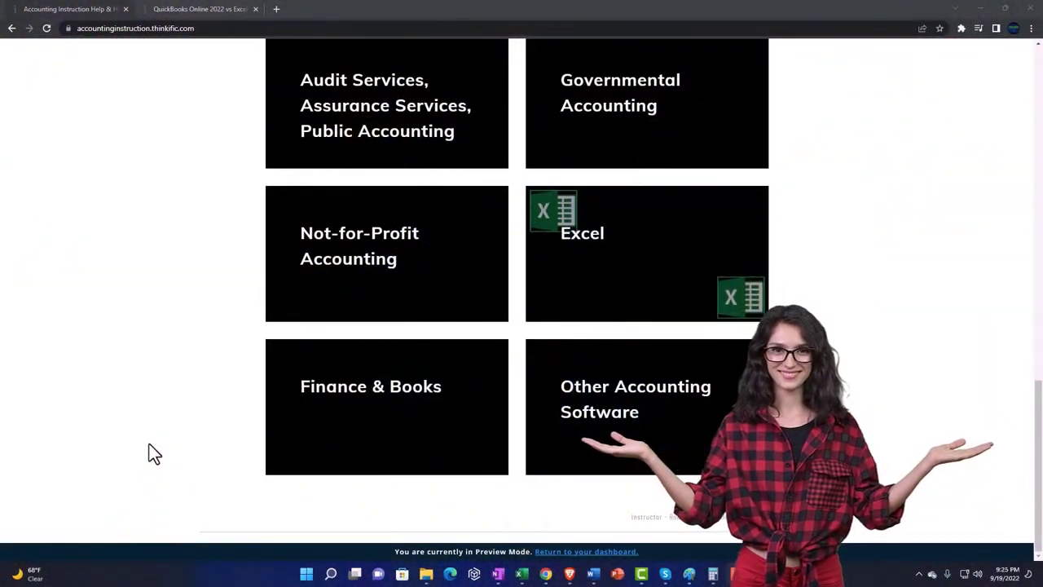
click(188, 12)
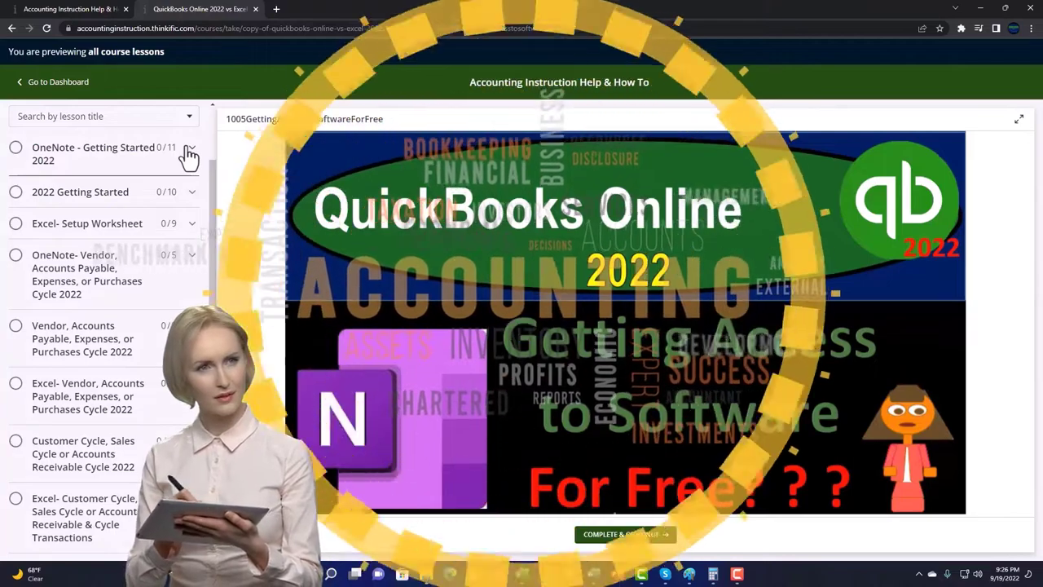
click(189, 155)
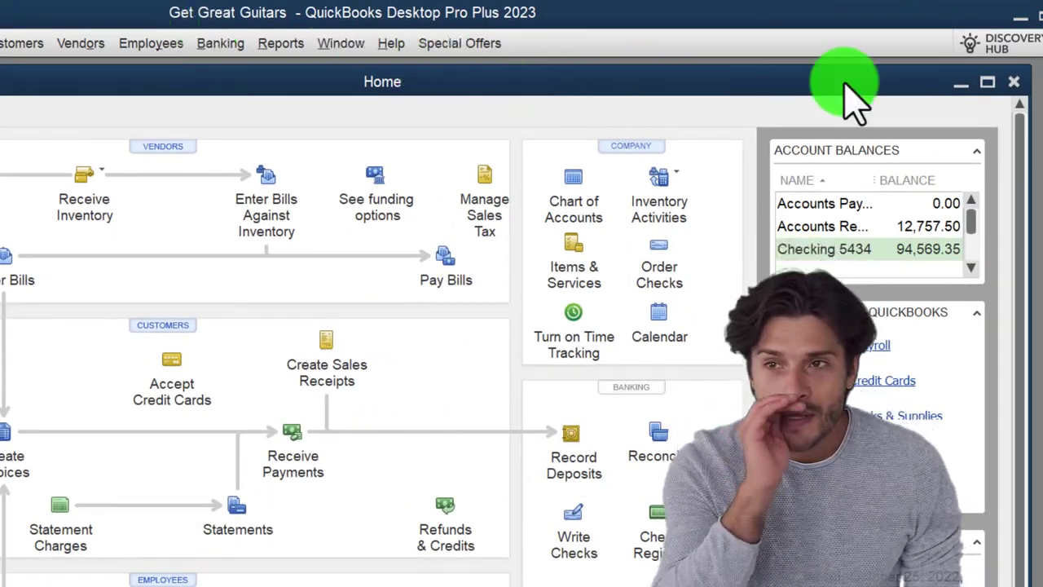
Switch to QuickBooks Desktop, maximize the Home window, and check the view settings for the open window list
click(987, 82)
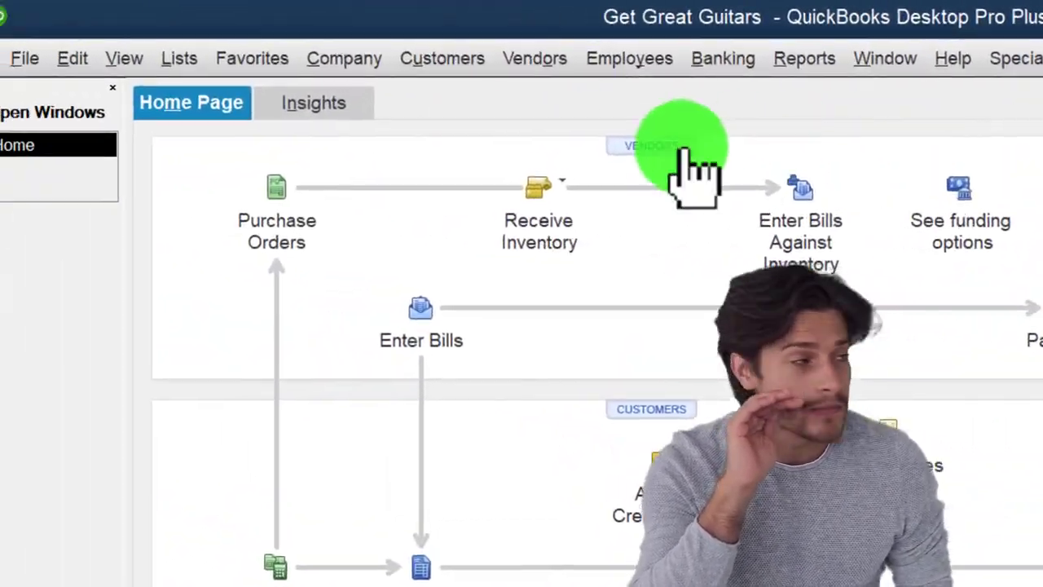
click(124, 57)
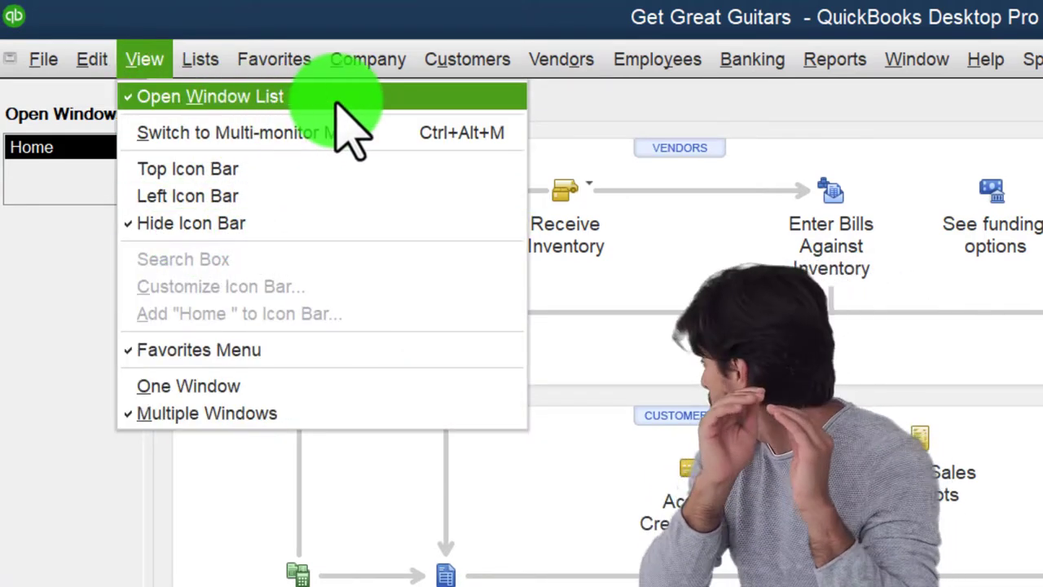
click(72, 274)
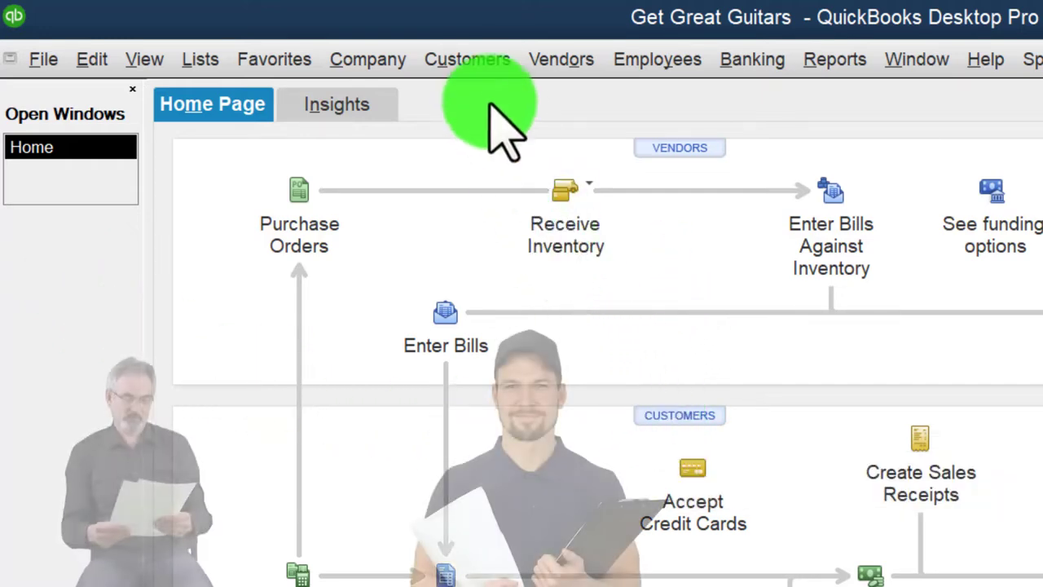
Bring up the Customer Center and view the available options for adding customers and jobs
click(477, 61)
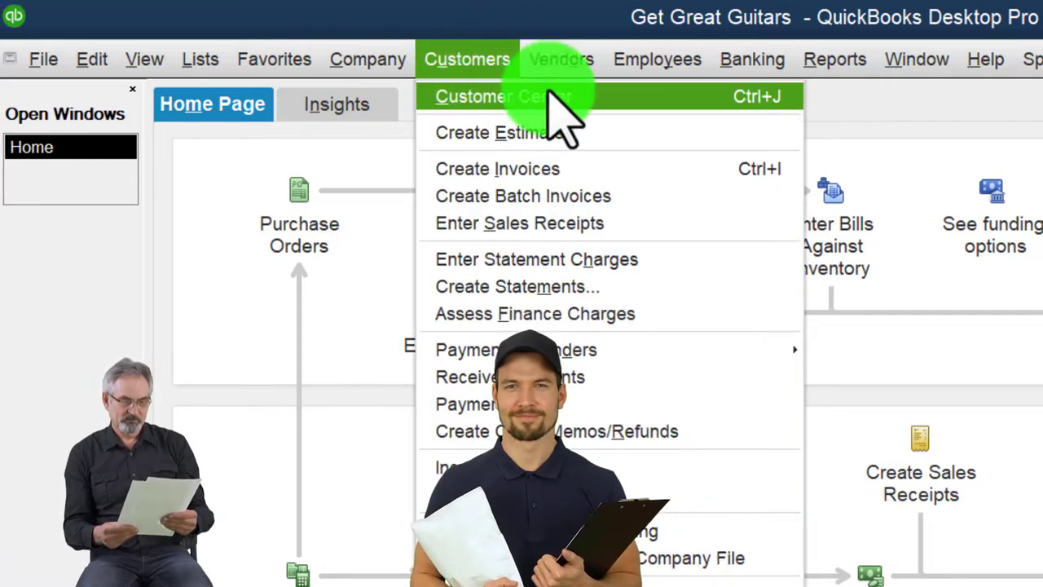
click(613, 102)
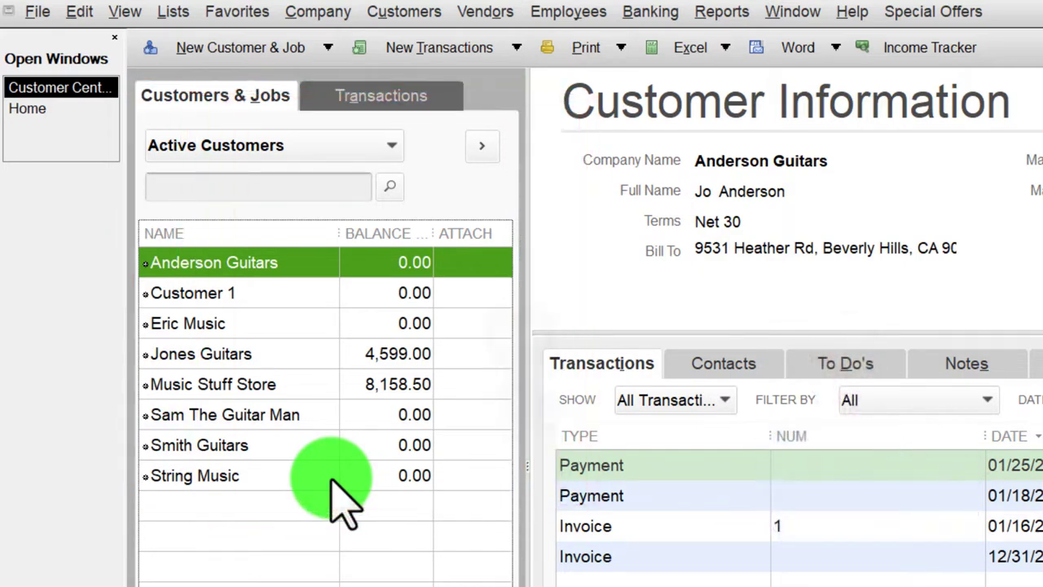
click(320, 42)
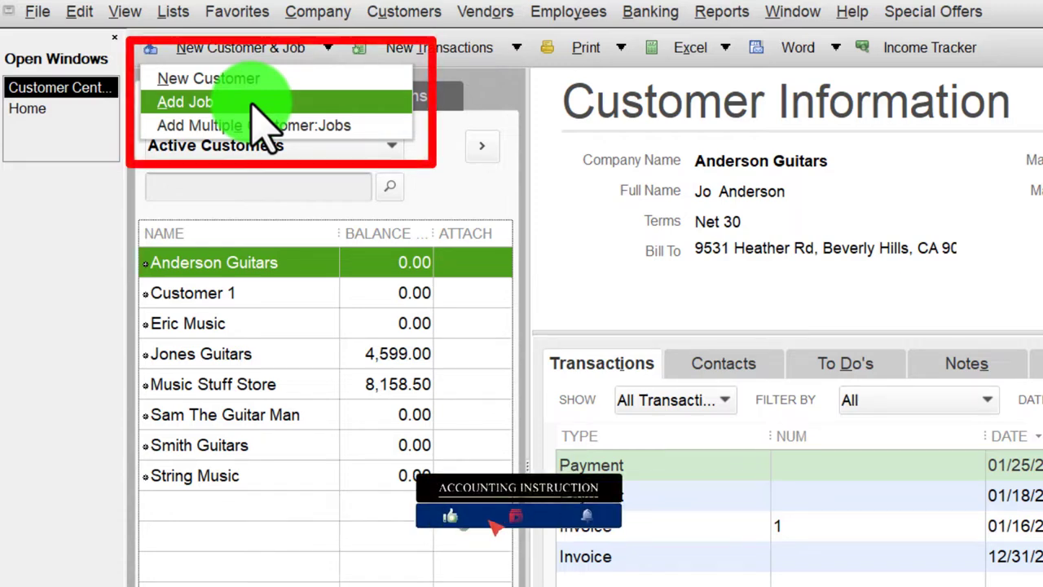
Start a new job under the customer Jones Guitars and name it 4002
click(240, 357)
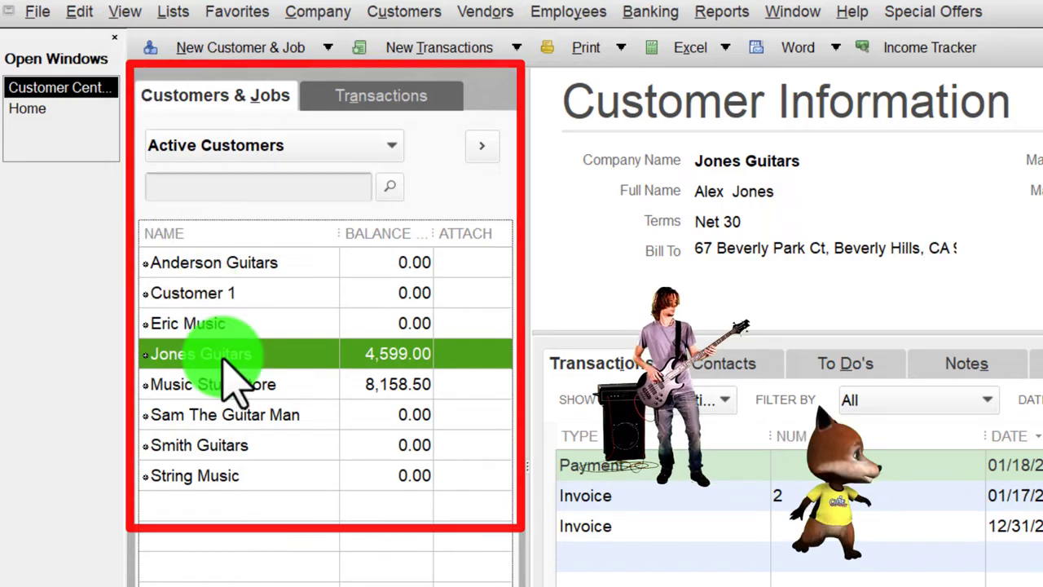
click(186, 46)
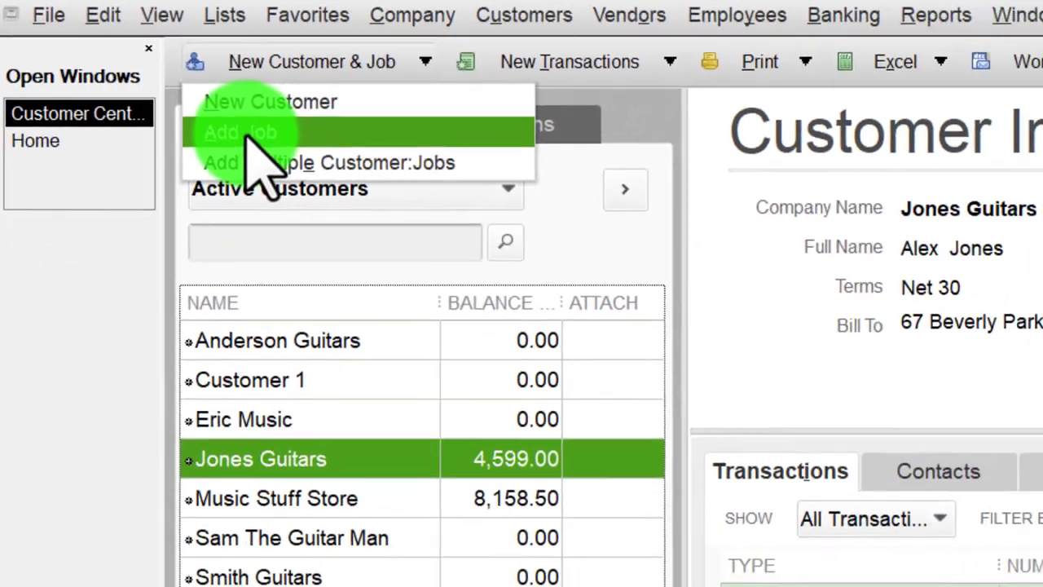
click(312, 178)
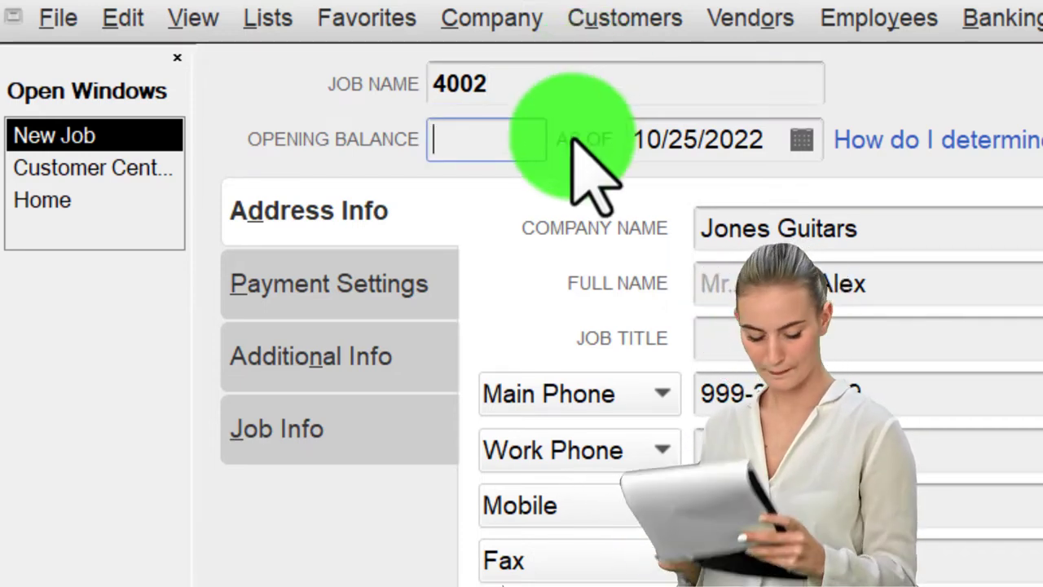
Go through the new job's opening balance, company, name, phone and e-mail fields, leaving the inherited customer details as they are
key(Tab)
key(Tab)
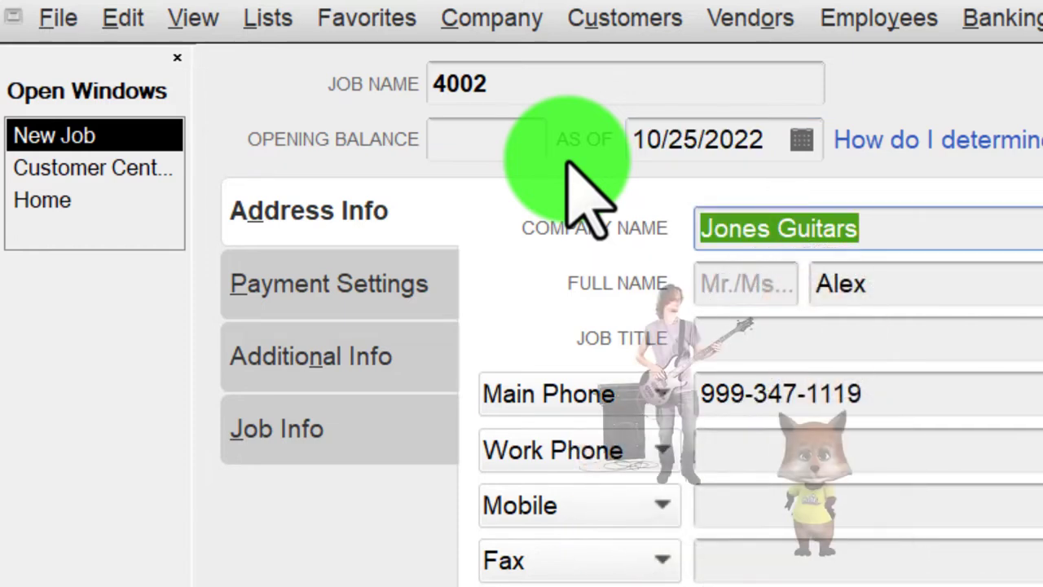
key(Tab)
key(Tab)
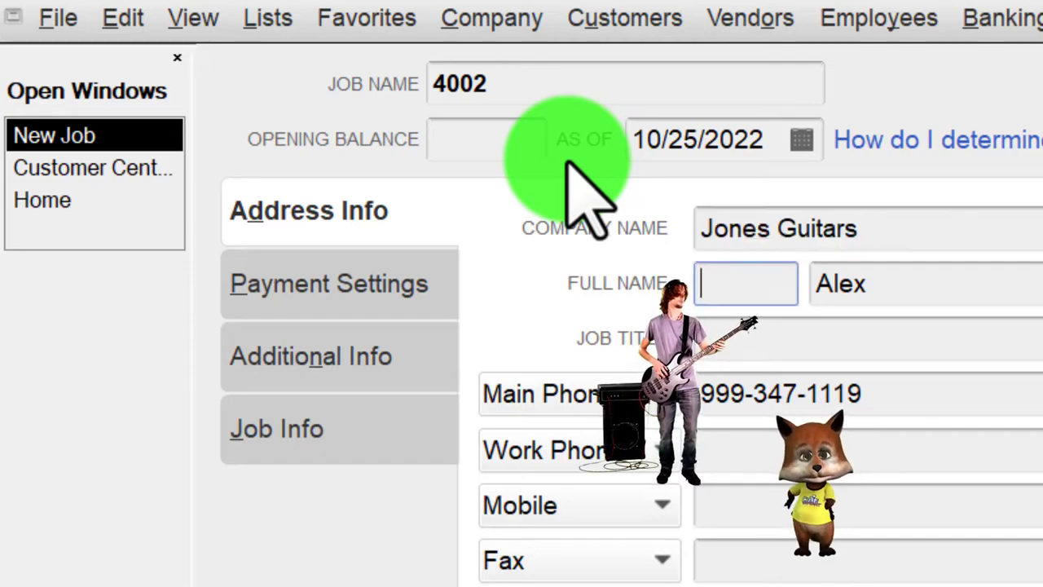
key(Tab)
key(Tab)
key(Tab)
key(Tab)
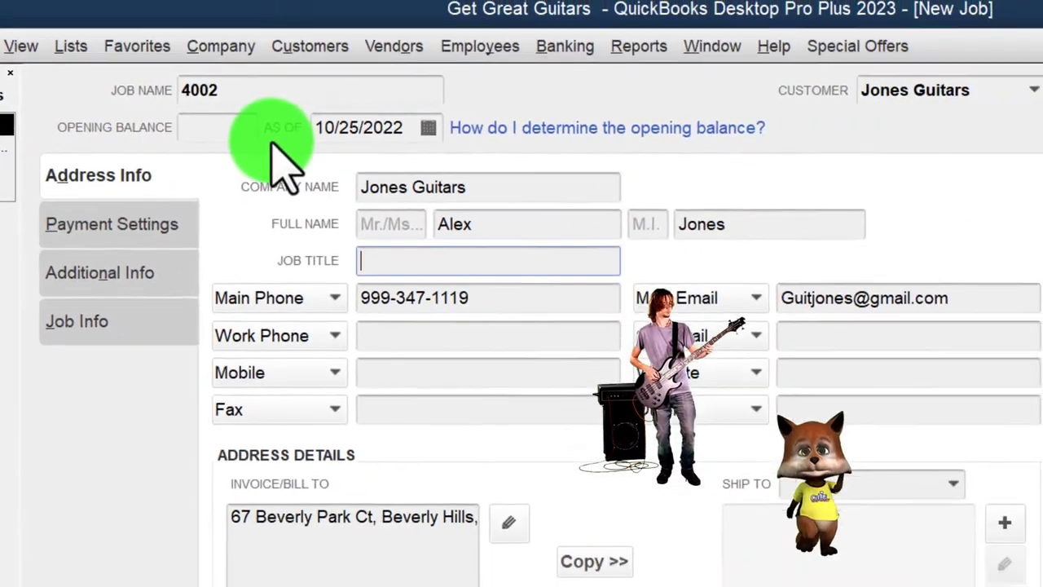
key(Tab)
key(Tab)
key(Tab)
key(Tab)
key(Tab)
key(Tab)
key(Tab)
key(Tab)
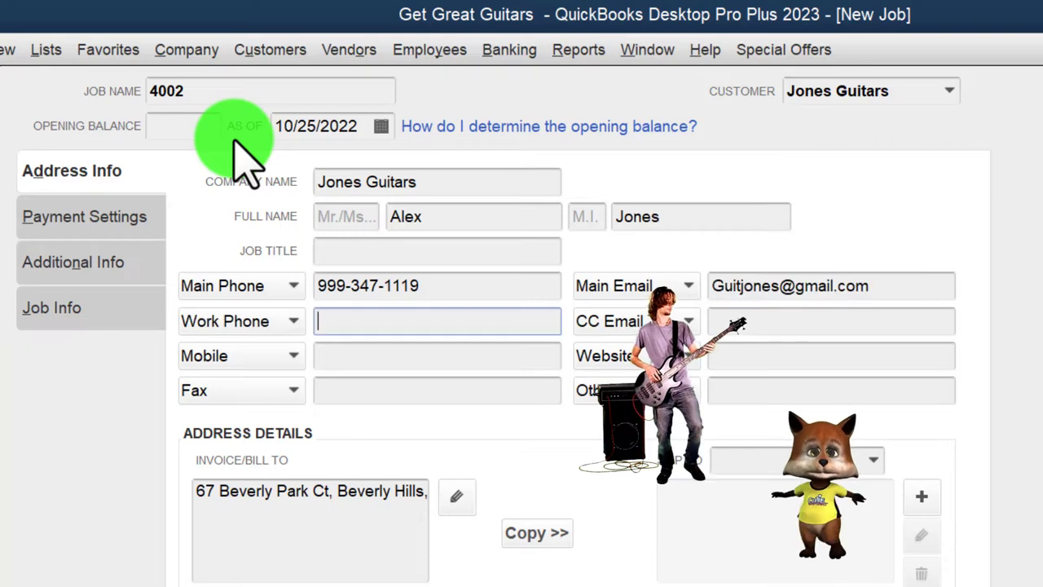
key(Tab)
key(Tab)
key(Tab)
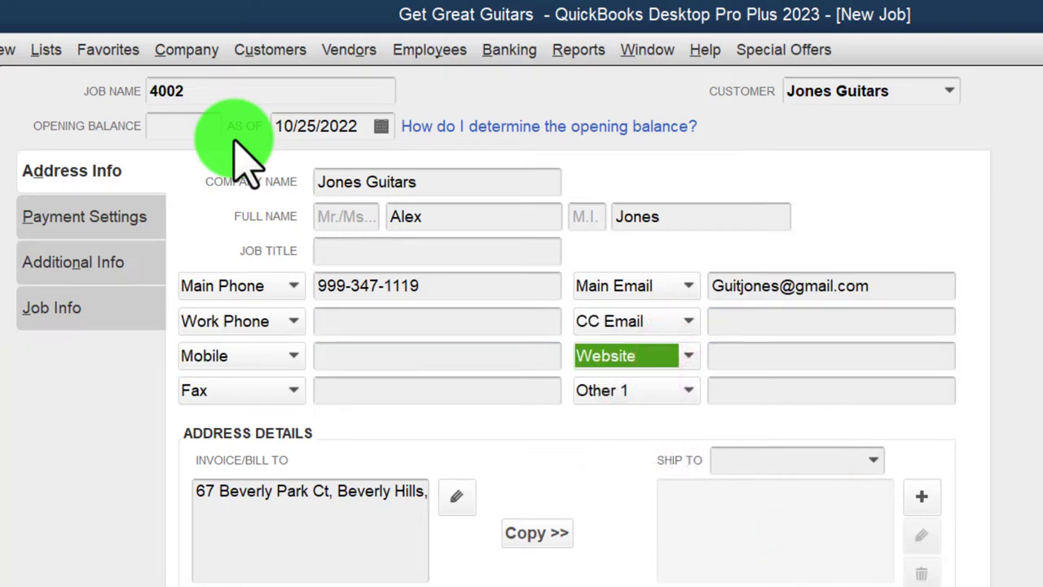
Review the new job's payment settings, additional info and job info, including the Job Status choices, and save the job
click(96, 213)
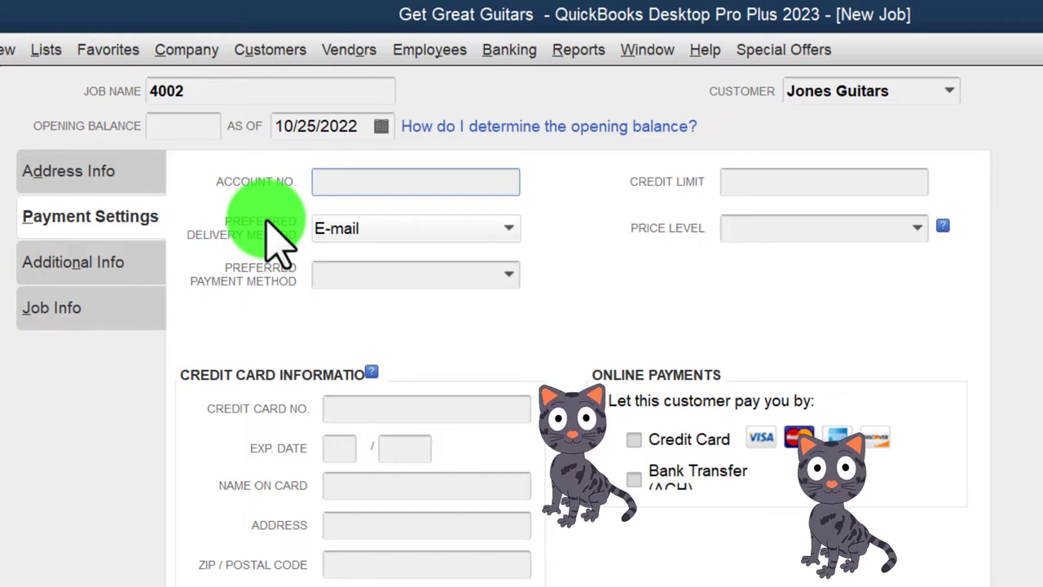
click(115, 267)
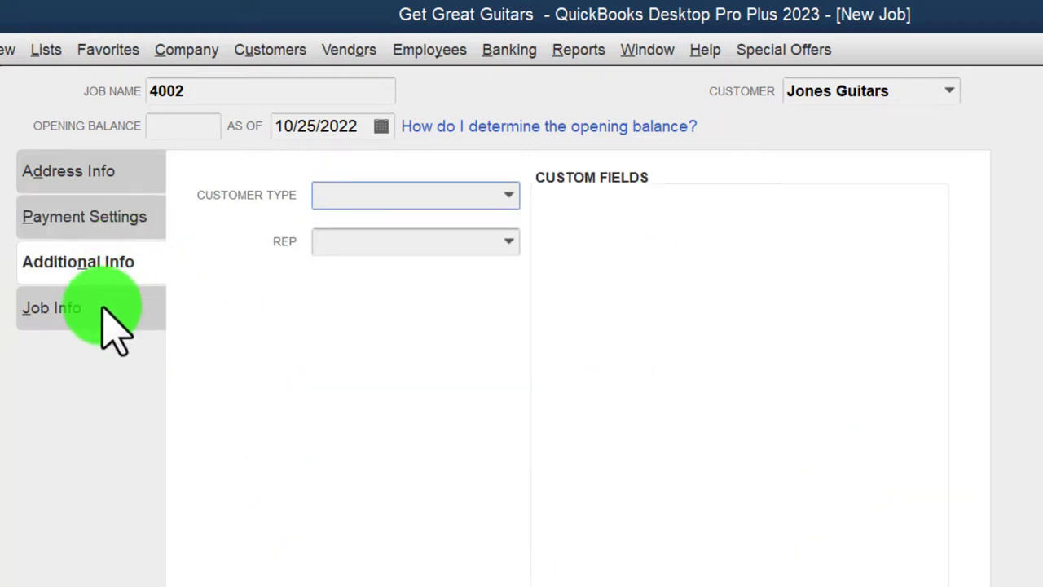
click(100, 311)
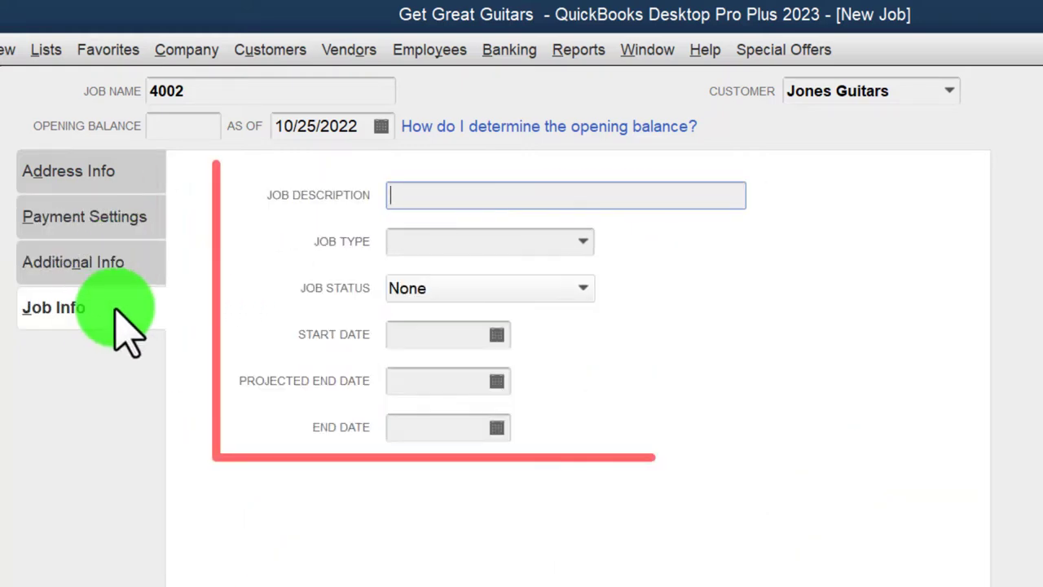
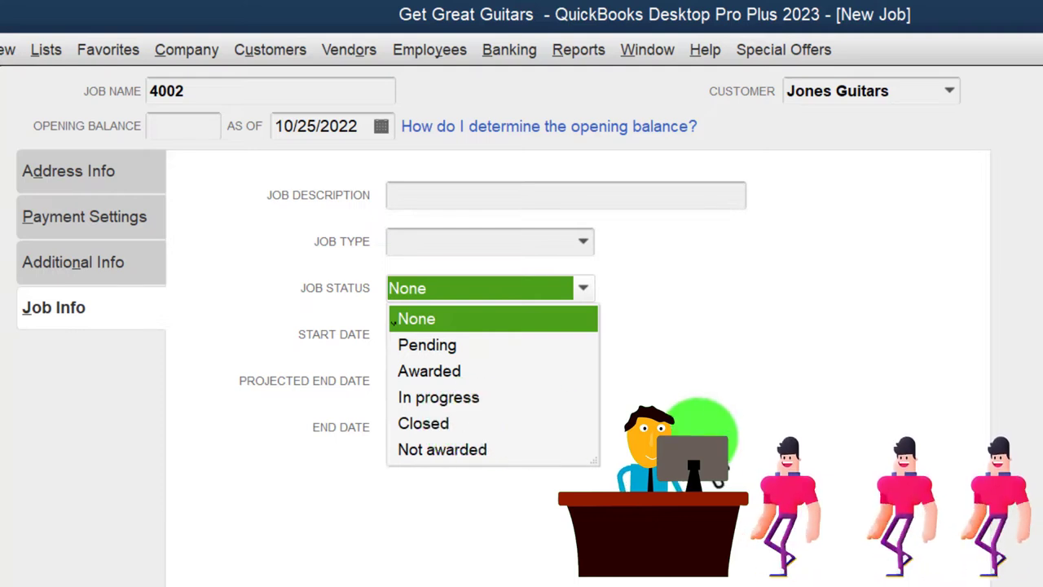
click(728, 430)
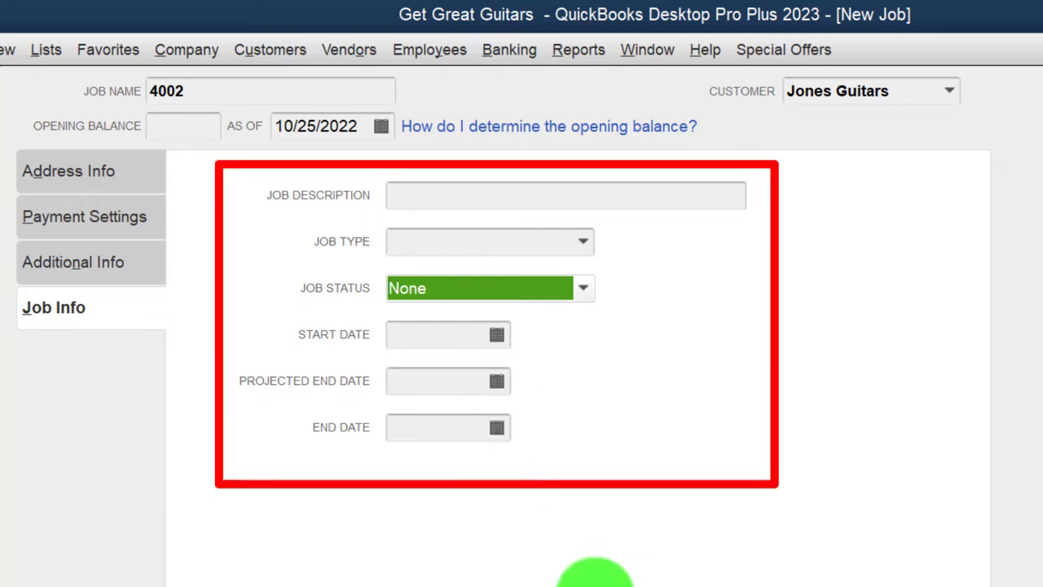
click(594, 580)
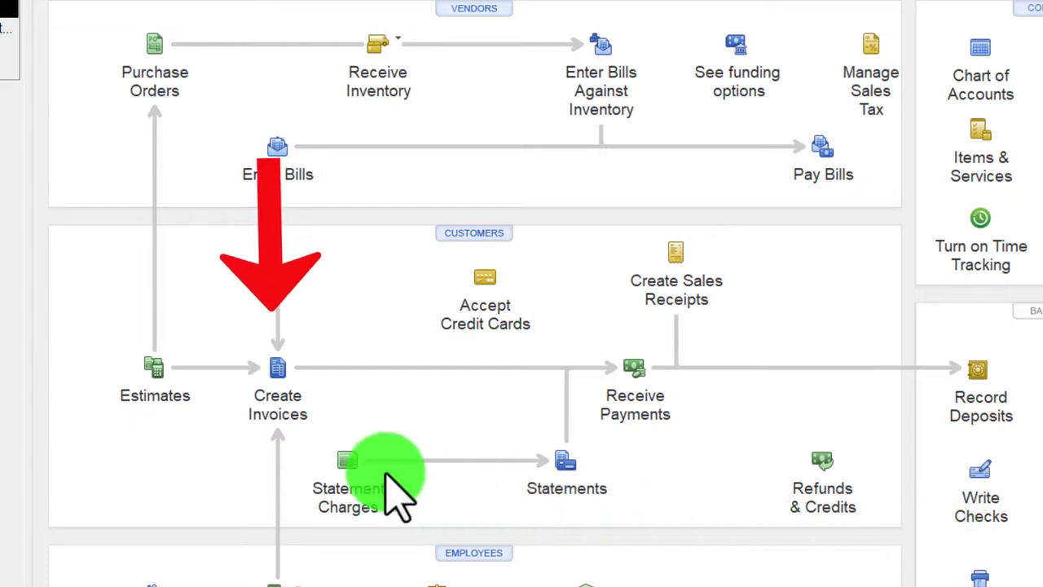
Open a new invoice, choose job 4002 of Jones Guitars as its customer, and close the invoice without saving it
click(281, 403)
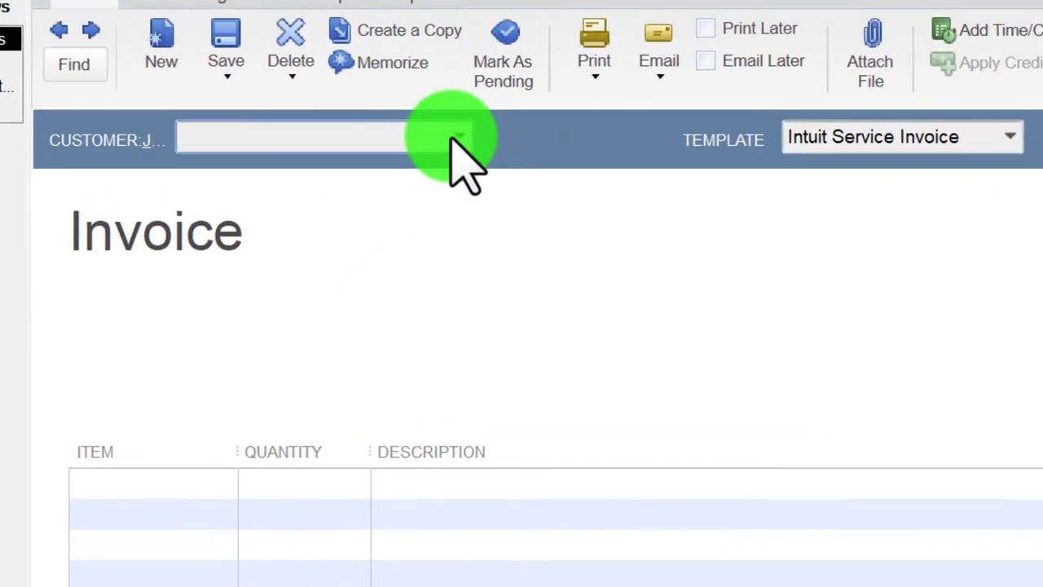
click(449, 138)
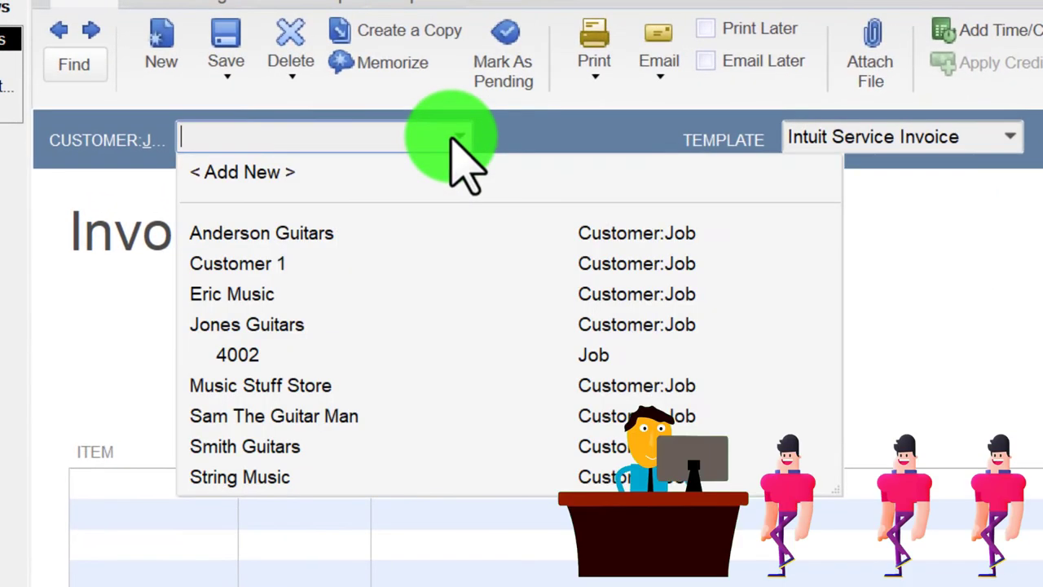
click(231, 355)
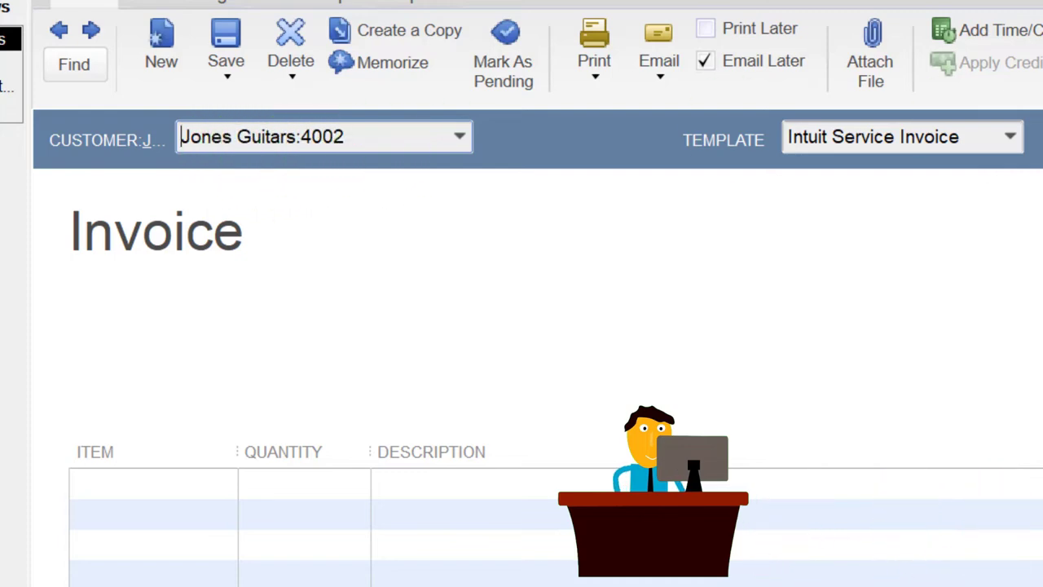
key(Escape)
click(830, 240)
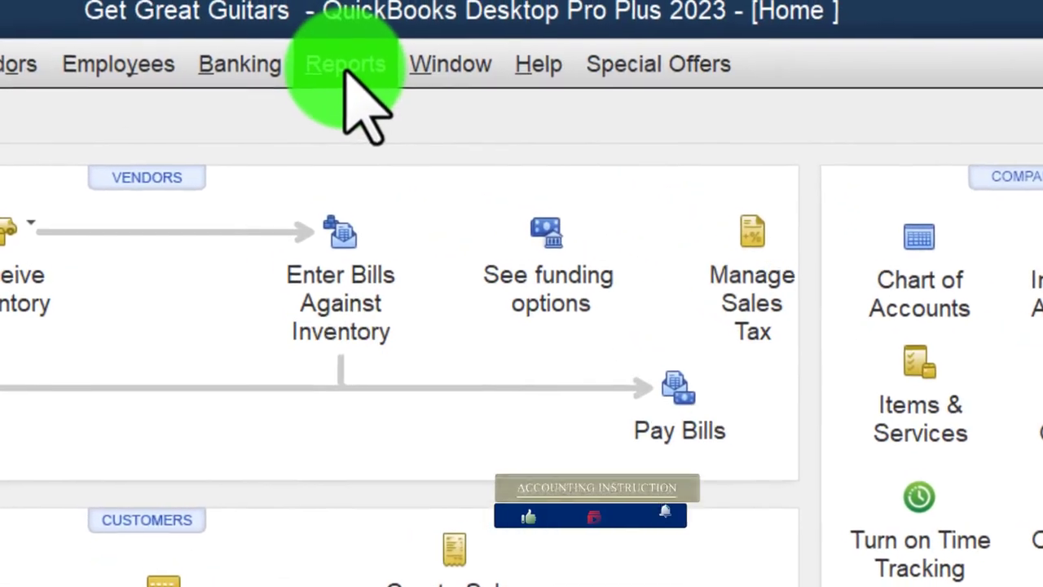
Look through the reports available under Sales, Jobs, Time & Mileage and Company & Financial
click(298, 5)
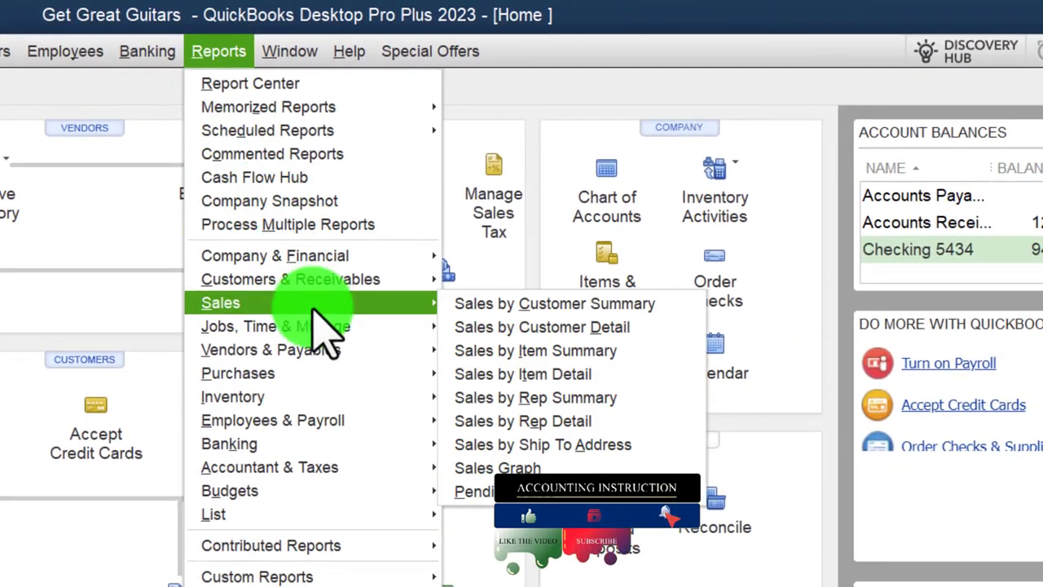
mouse_move(313, 365)
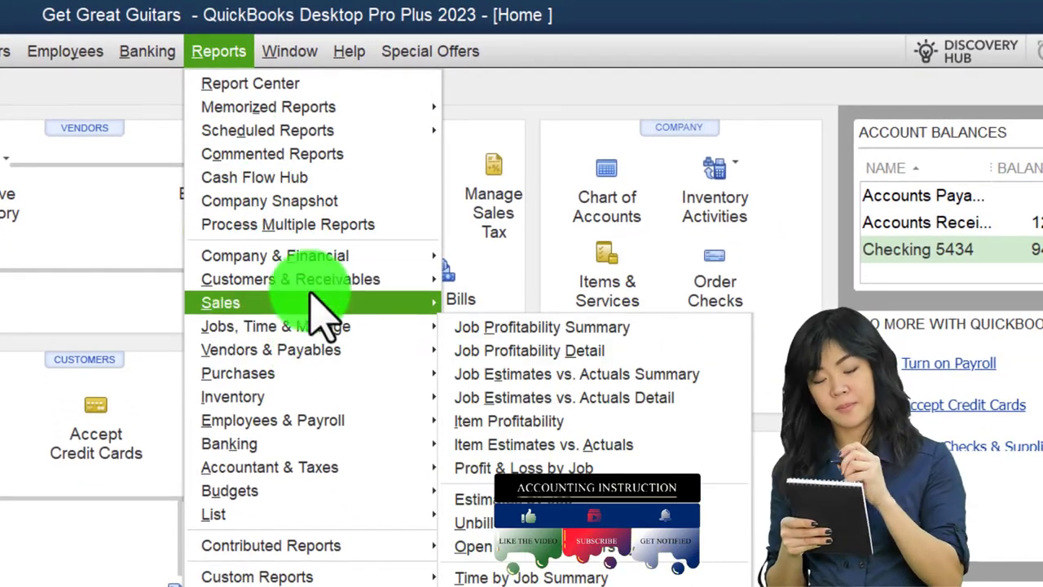
mouse_move(314, 260)
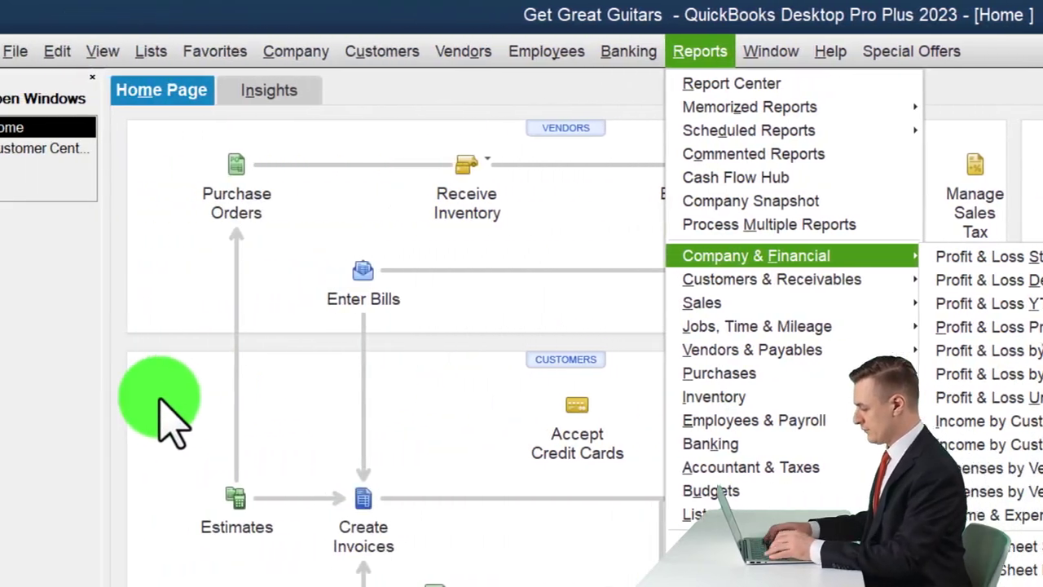
click(194, 424)
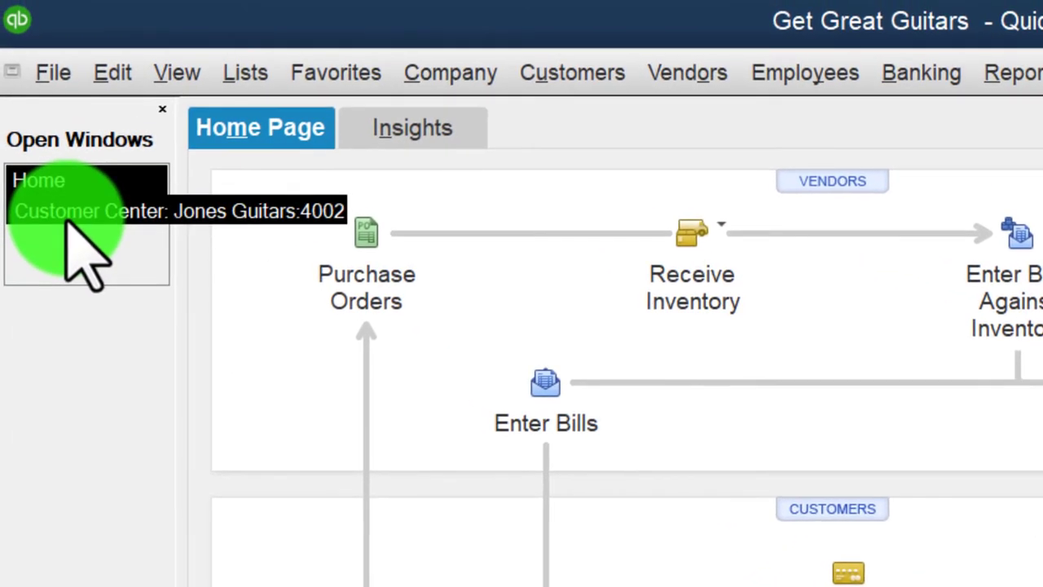
In the Customer Center, add a job named 4002 to the existing customer Smith Guitars and save it
click(72, 214)
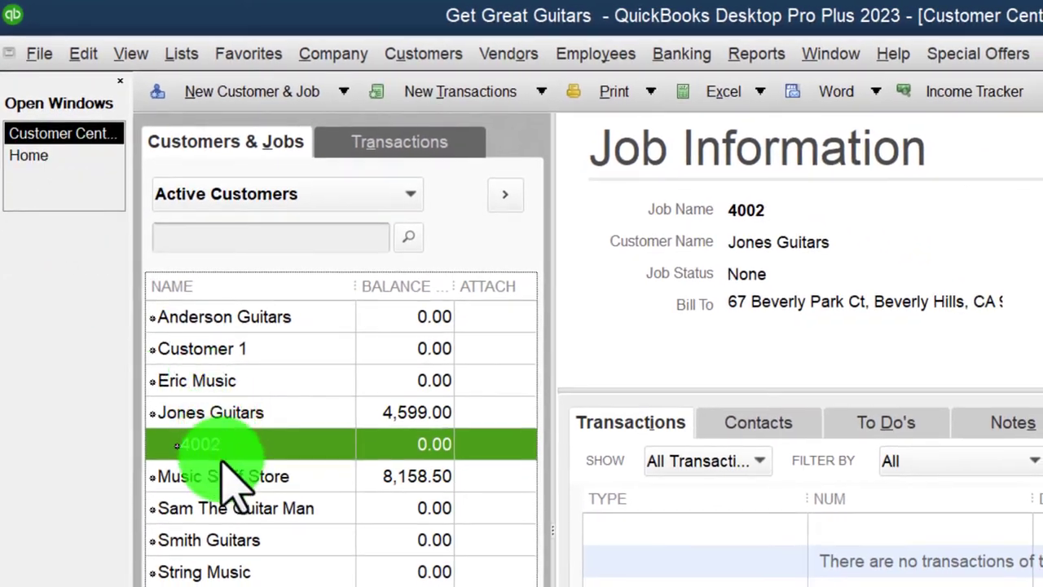
click(185, 459)
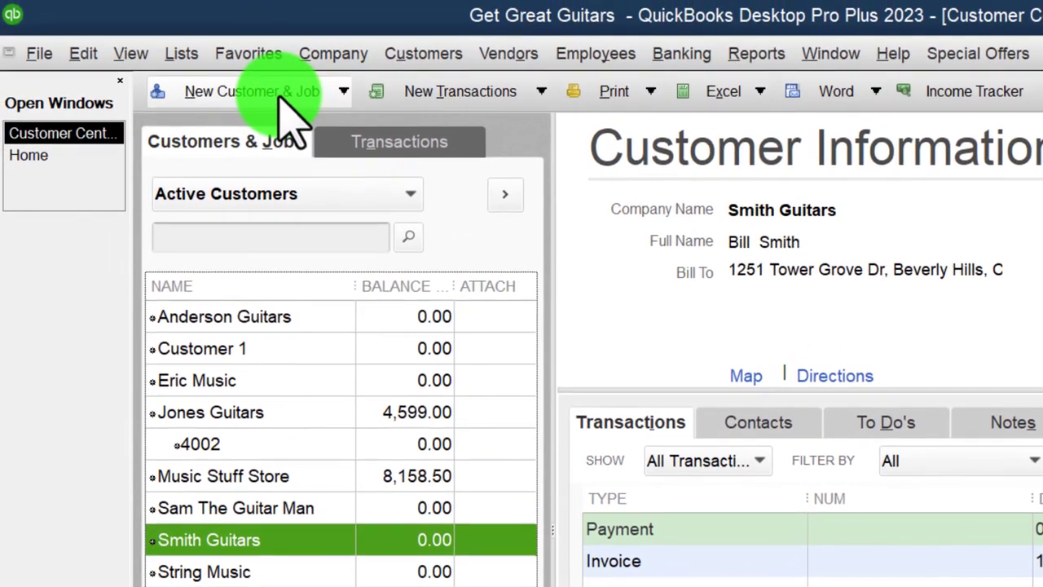
click(281, 100)
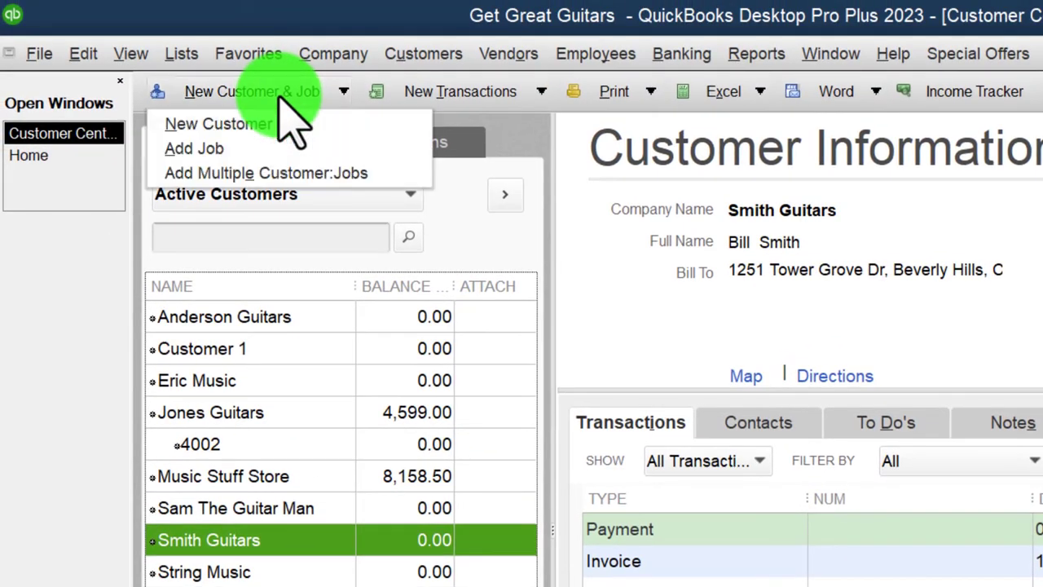
click(199, 149)
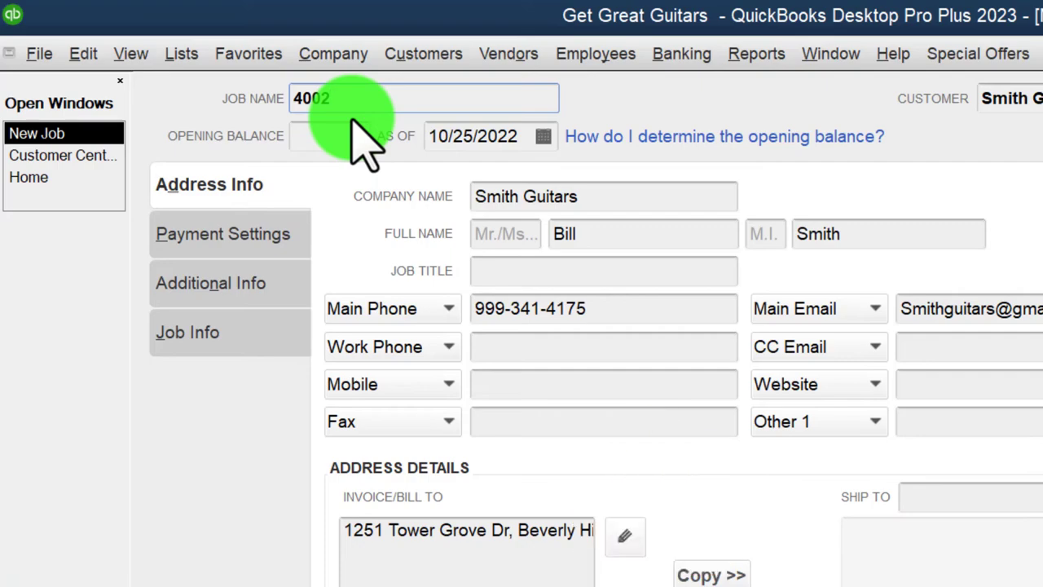
click(827, 586)
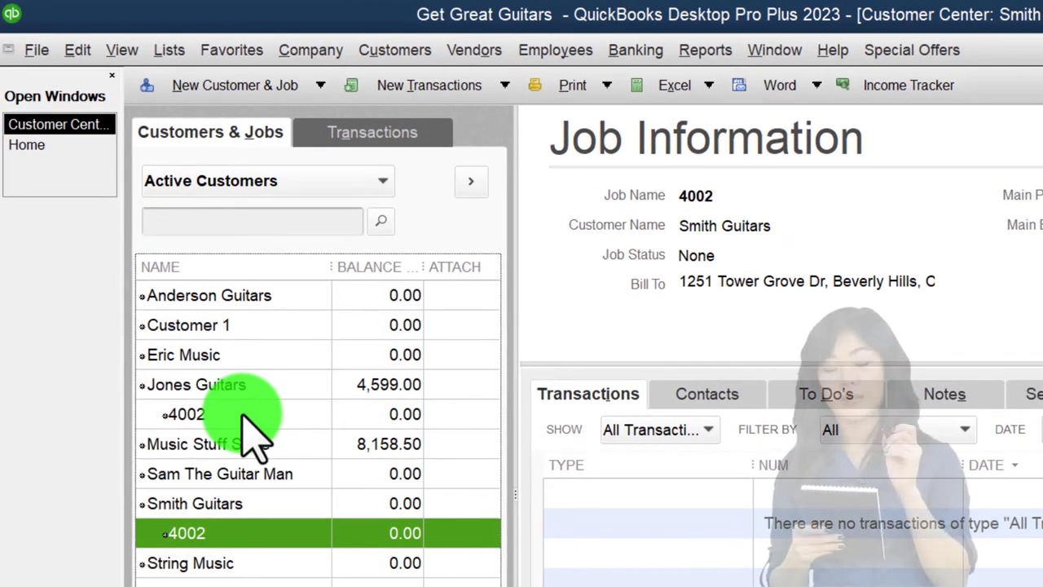
Rename the Jones Guitars job 4002 as 3005, save the change, and return to the home page
click(244, 414)
right_click(244, 416)
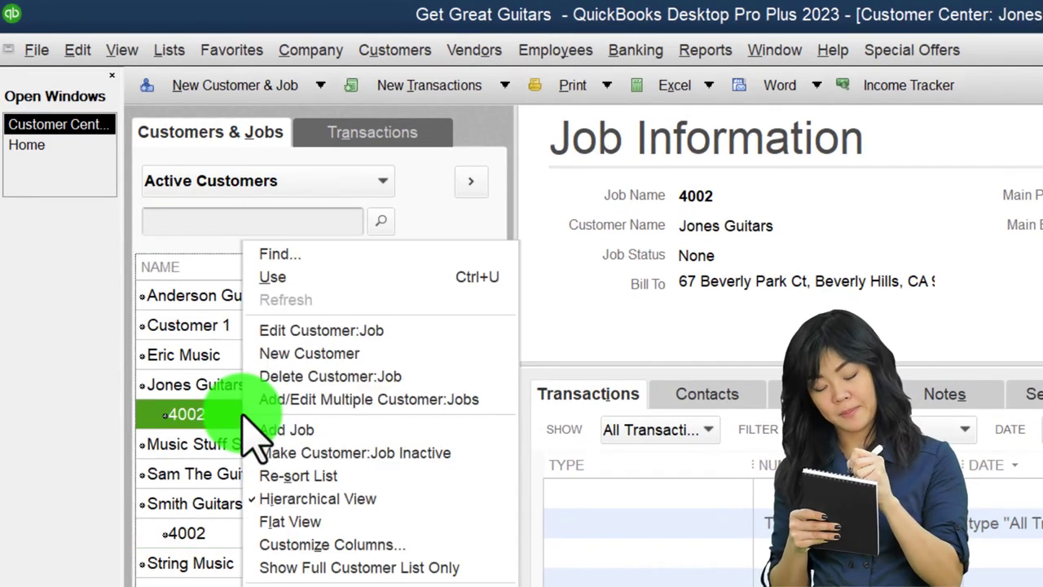
click(222, 414)
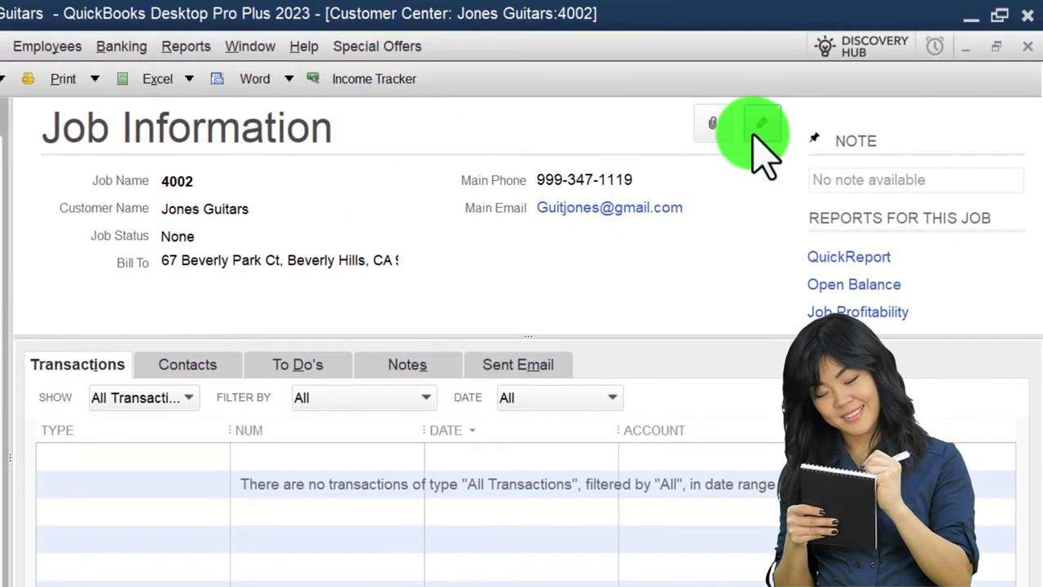
click(760, 124)
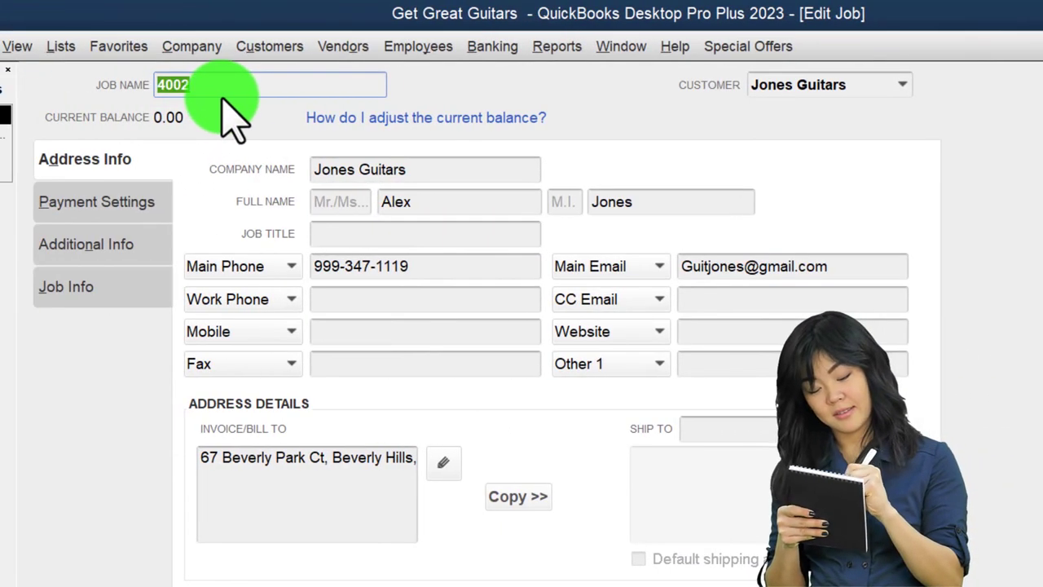
text(3005)
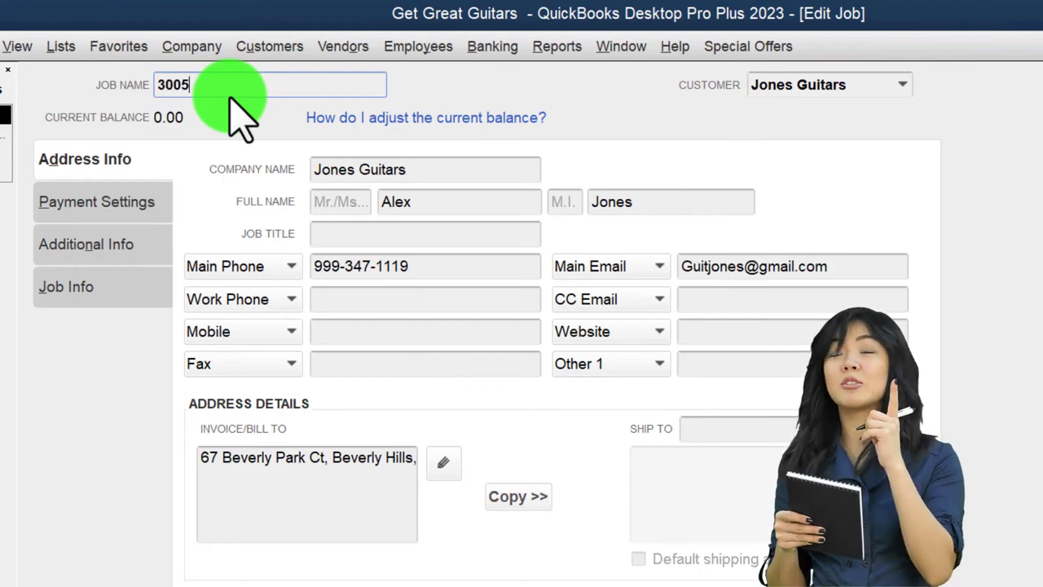
key(Tab)
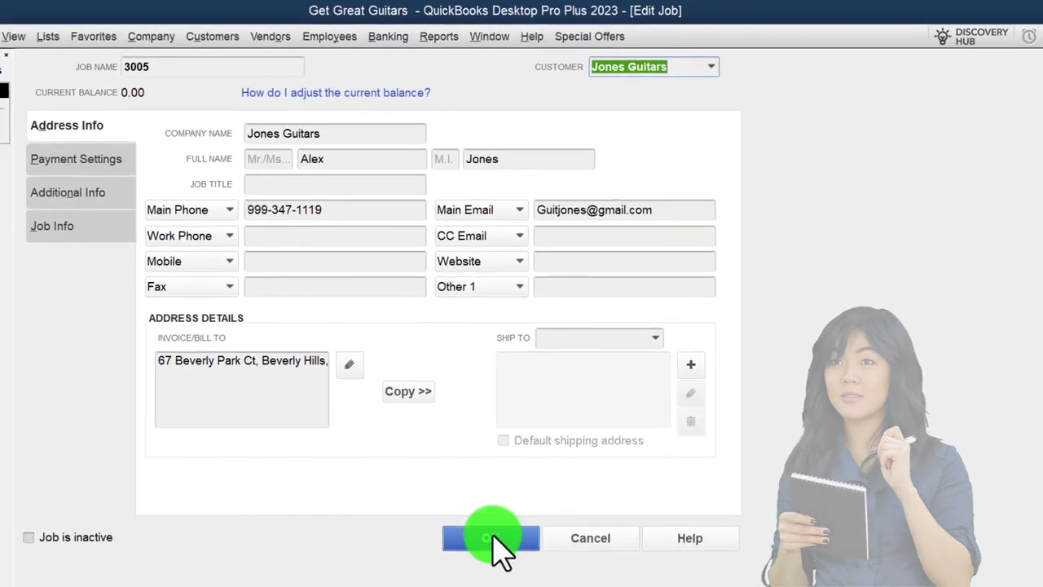
click(494, 541)
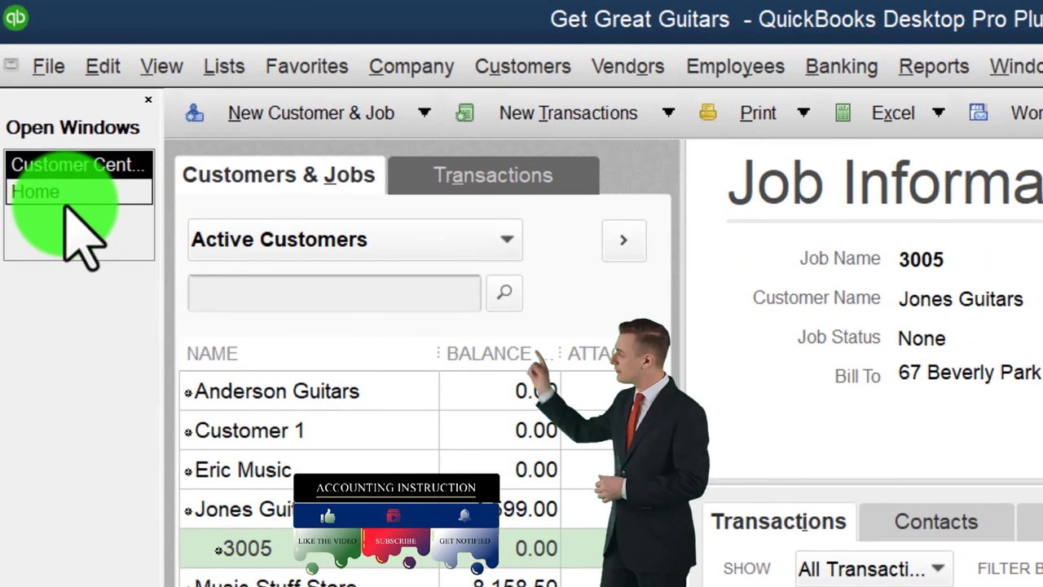
click(51, 195)
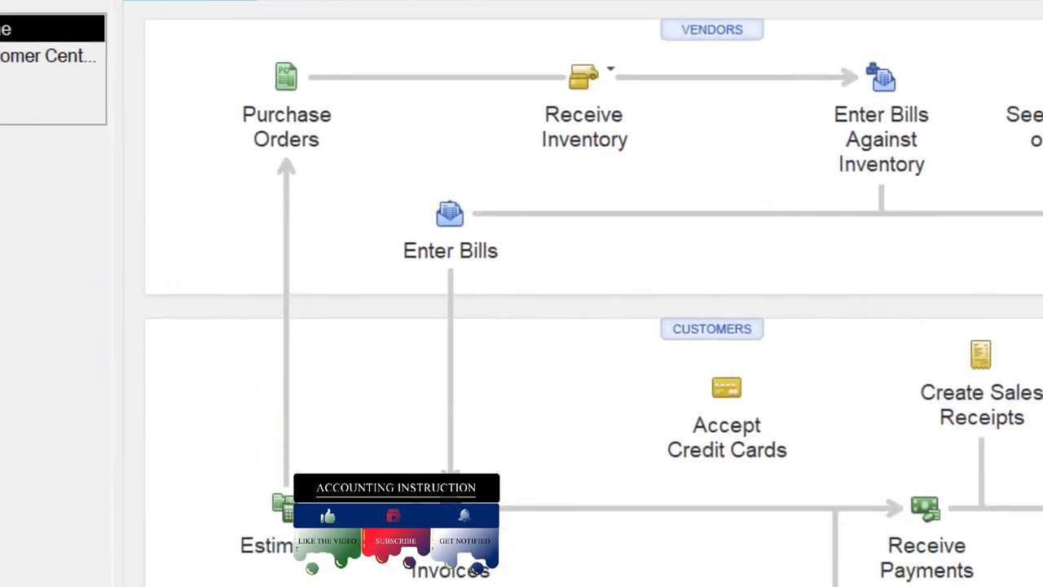